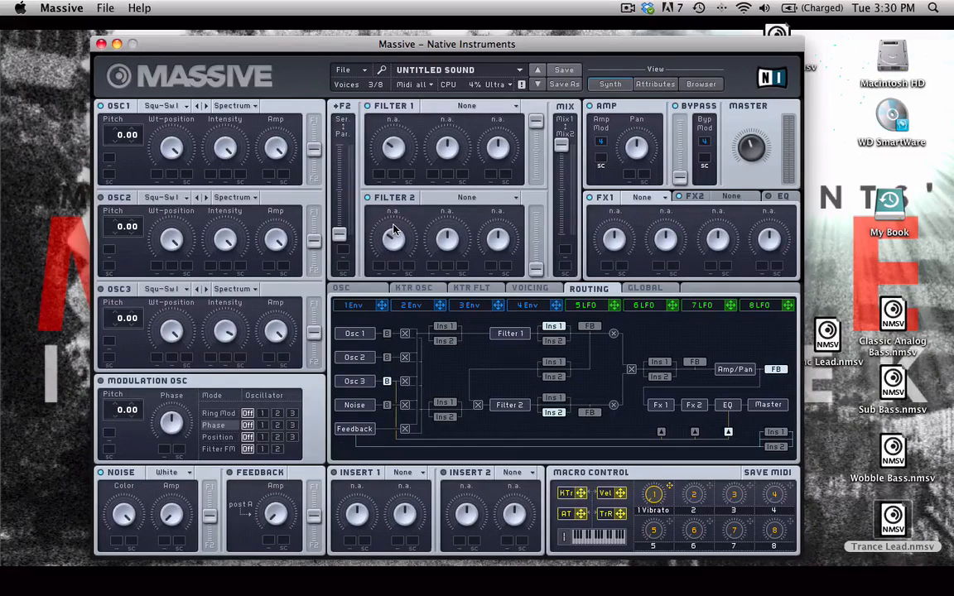
Set oscillator 1's wavetable to Cicada and route the oscillator fully to Filter 1.
{"action": "left_click", "coordinate": [354, 291]}
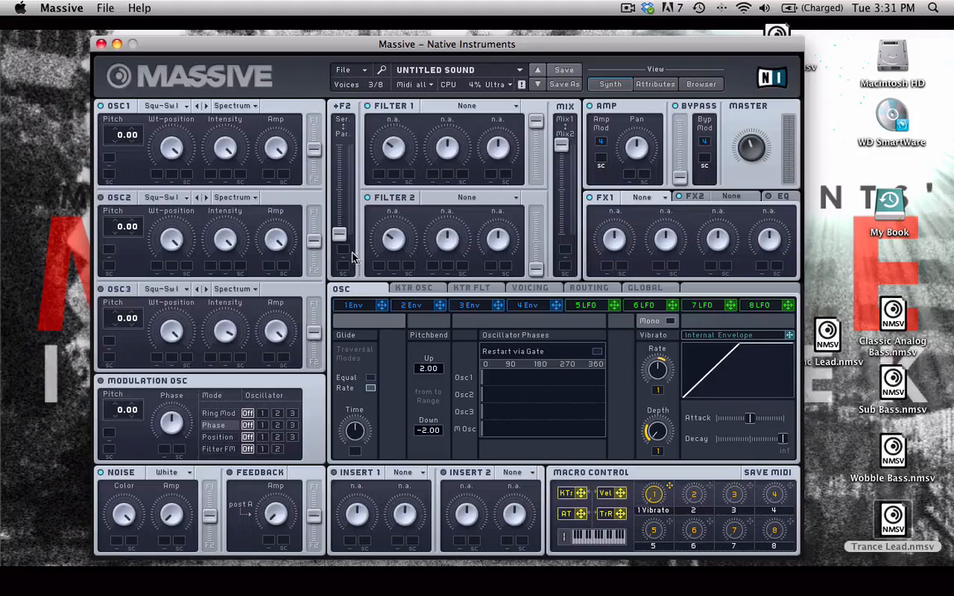
{"action": "left_click", "coordinate": [174, 107]}
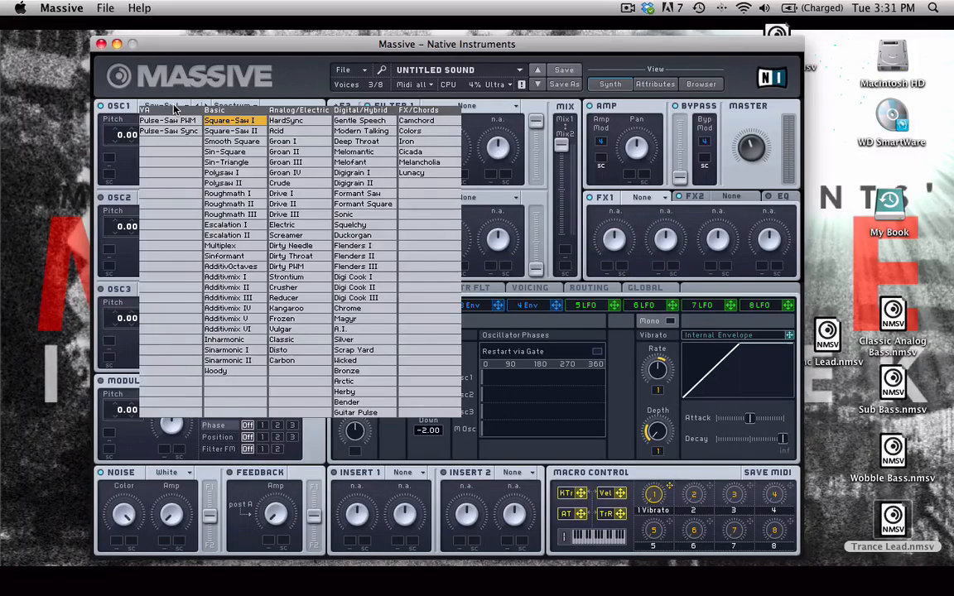
{"action": "left_click", "coordinate": [429, 154]}
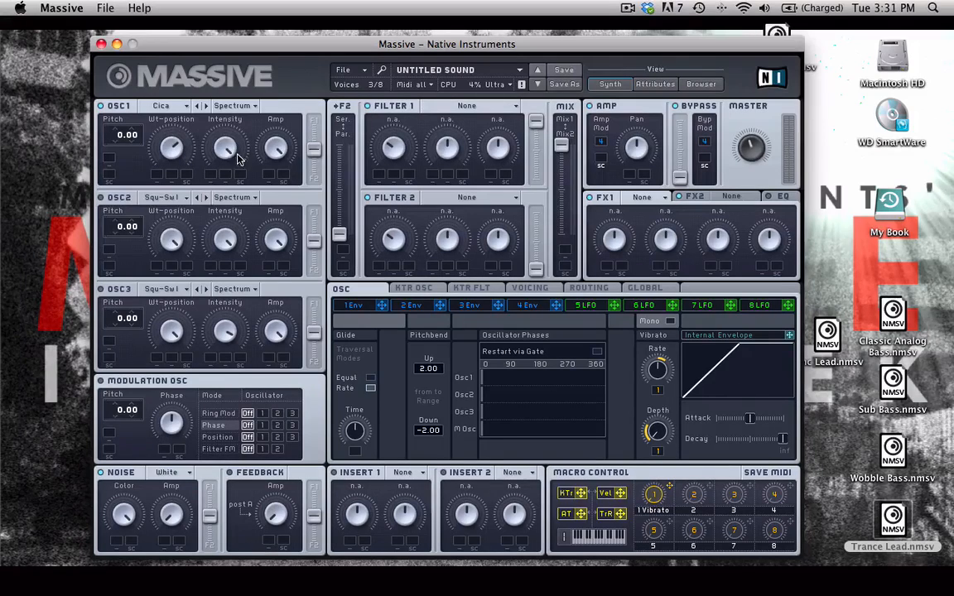
{"action": "left_click_drag", "start_coordinate": [314, 149], "coordinate": [314, 116]}
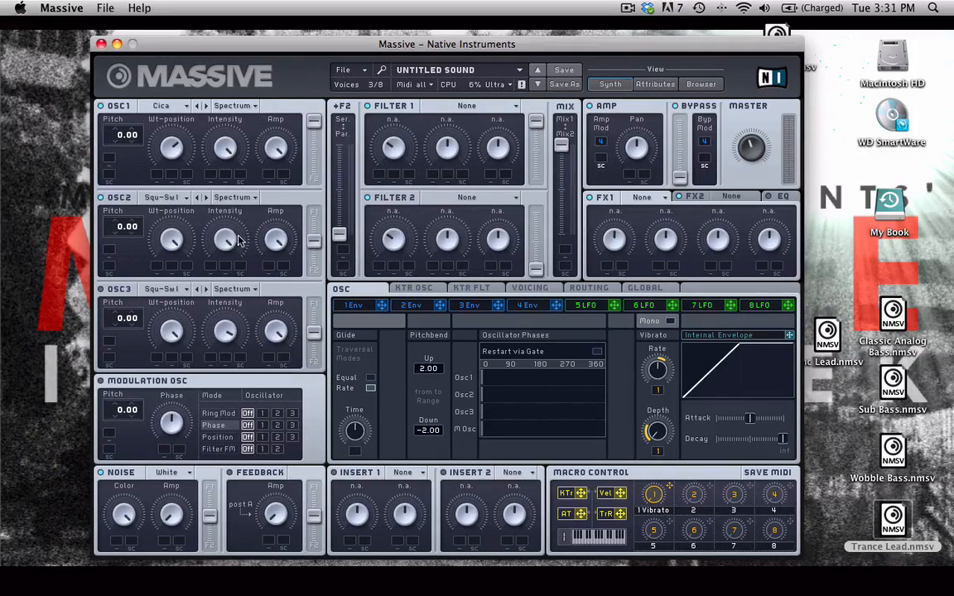
Give oscillator 2 the Square-Saw II wavetable with reduced intensity, and set oscillator 3's wavetable to Formant Square.
{"action": "left_click_drag", "start_coordinate": [229, 240], "coordinate": [224, 241]}
{"action": "left_click", "coordinate": [161, 289]}
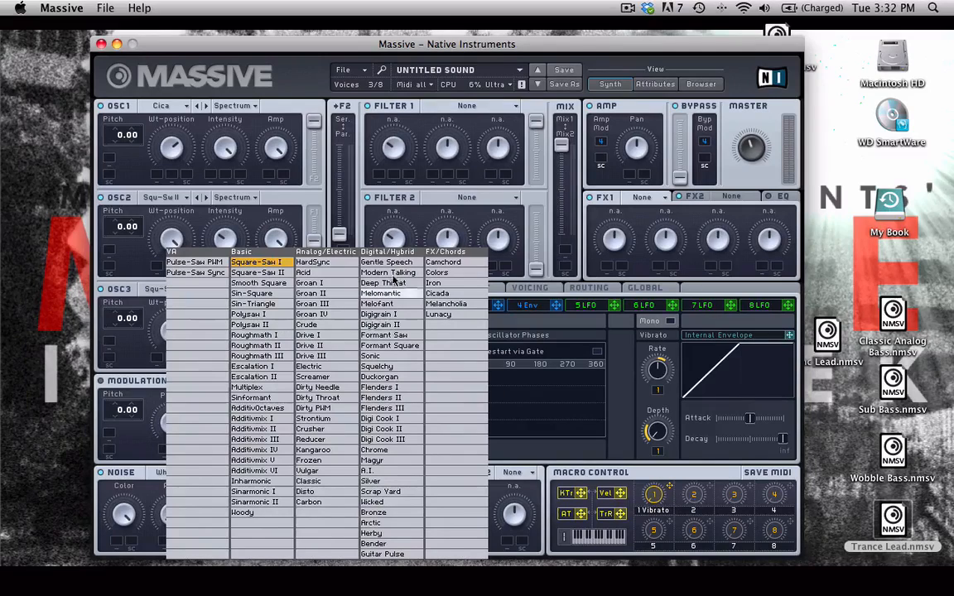
{"action": "left_click", "coordinate": [406, 347]}
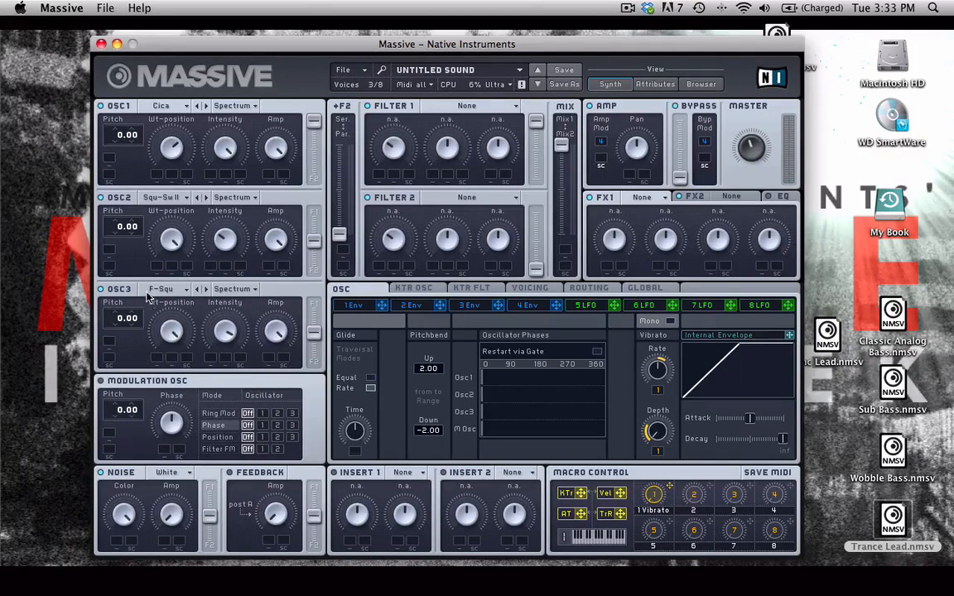
Set oscillator 1's pitch to -12.00 and oscillator 3's to -7.00, routing oscillator 3 fully to Filter 2.
{"action": "left_click_drag", "start_coordinate": [117, 148], "coordinate": [119, 155]}
{"action": "left_click_drag", "start_coordinate": [126, 323], "coordinate": [118, 327]}
{"action": "left_click_drag", "start_coordinate": [315, 332], "coordinate": [315, 361]}
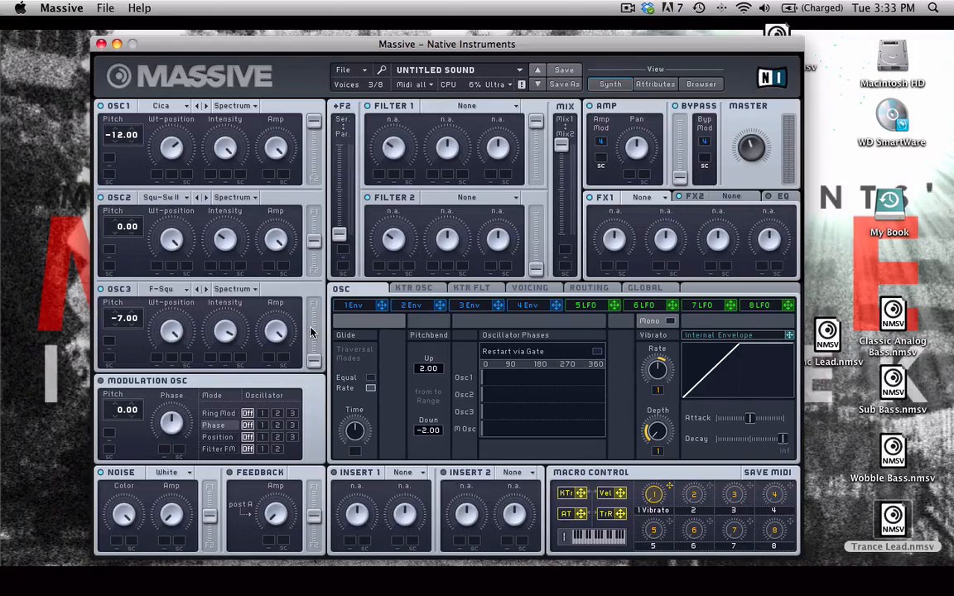
Set LFO 5 fully to its sine curve, modulate its lowered rate with the internal envelope, and shorten that envelope's decay to about mid-range.
{"action": "left_click", "coordinate": [586, 305]}
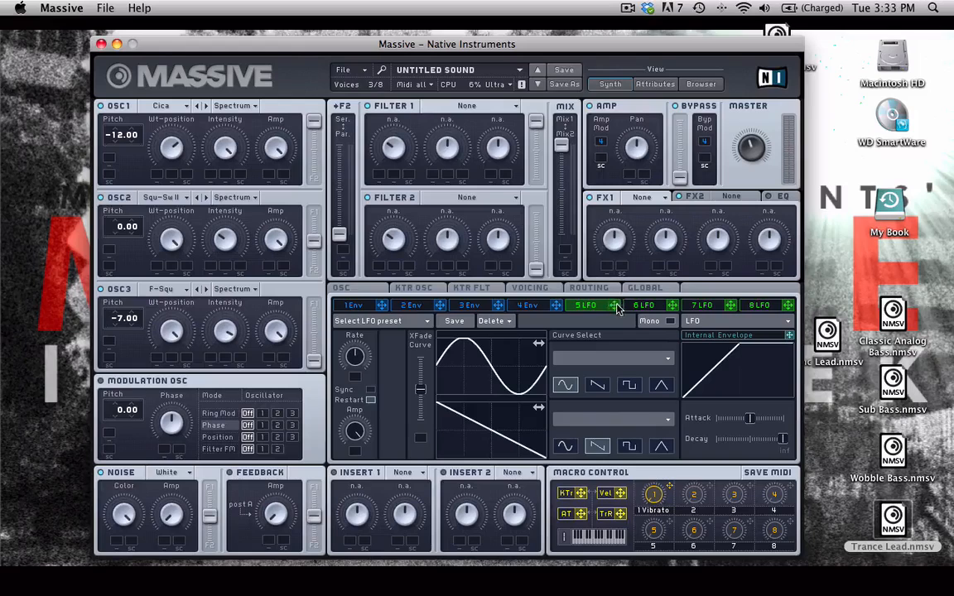
{"action": "left_click_drag", "start_coordinate": [442, 386], "coordinate": [430, 391]}
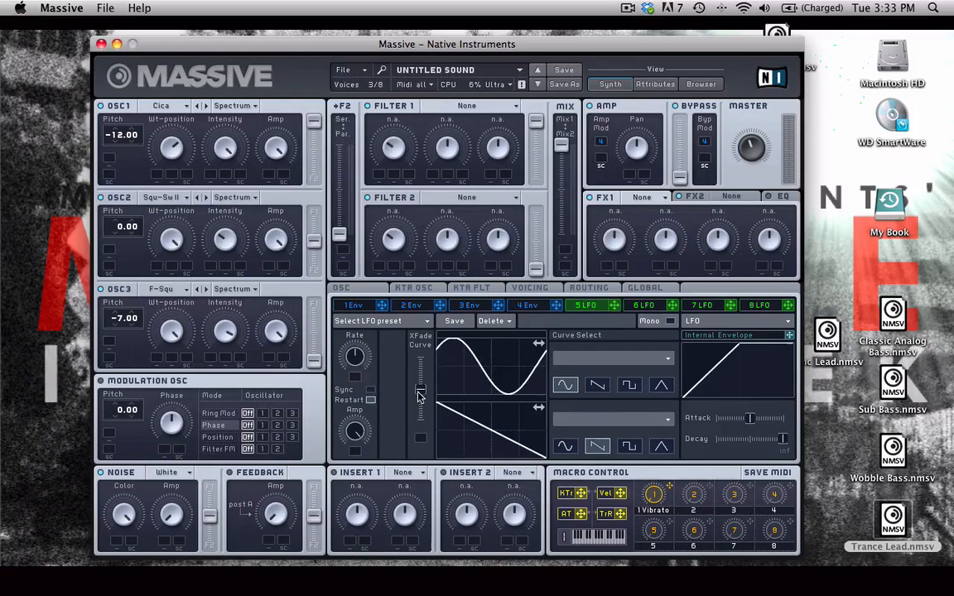
{"action": "left_click_drag", "start_coordinate": [478, 370], "coordinate": [490, 370]}
{"action": "left_click_drag", "start_coordinate": [418, 390], "coordinate": [418, 359]}
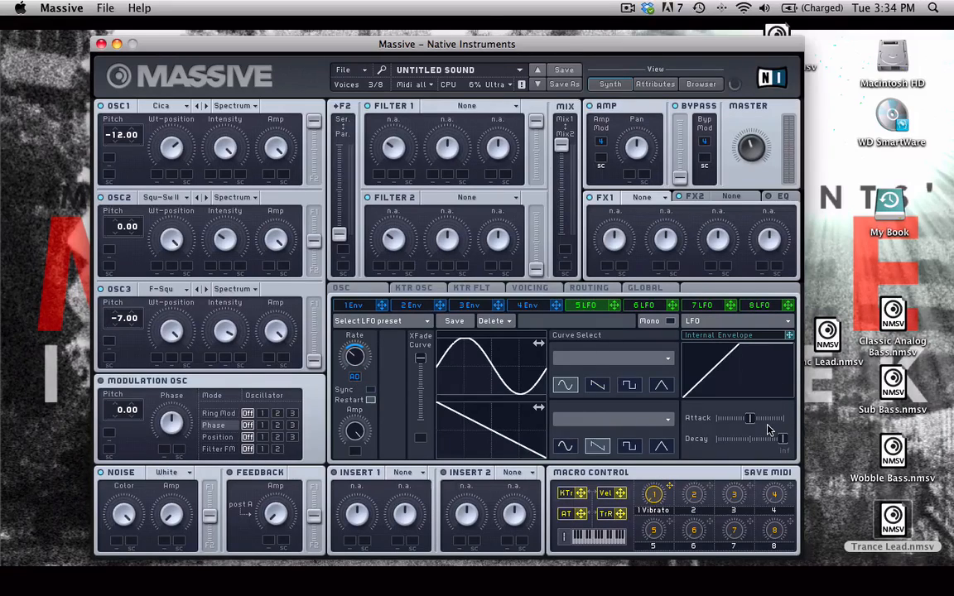
{"action": "left_click_drag", "start_coordinate": [781, 439], "coordinate": [746, 441]}
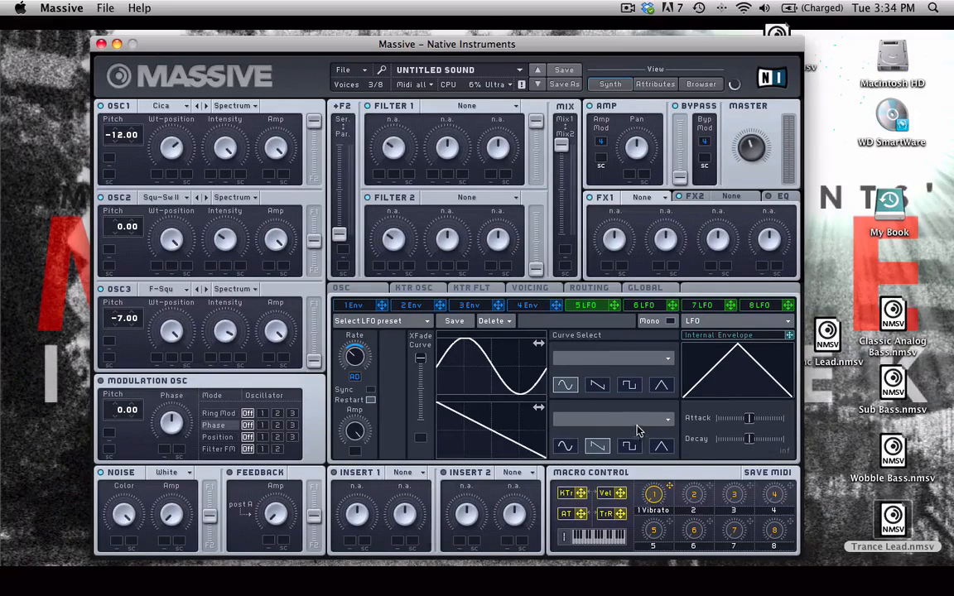
Assign LFO 5 to modulate oscillator 1's wavetable position and oscillator 2's intensity.
{"action": "left_click", "coordinate": [611, 306]}
{"action": "left_click_drag", "start_coordinate": [611, 305], "coordinate": [156, 174]}
{"action": "double_click", "coordinate": [153, 170]}
{"action": "left_click_drag", "start_coordinate": [156, 173], "coordinate": [155, 152]}
{"action": "left_click_drag", "start_coordinate": [613, 306], "coordinate": [206, 250]}
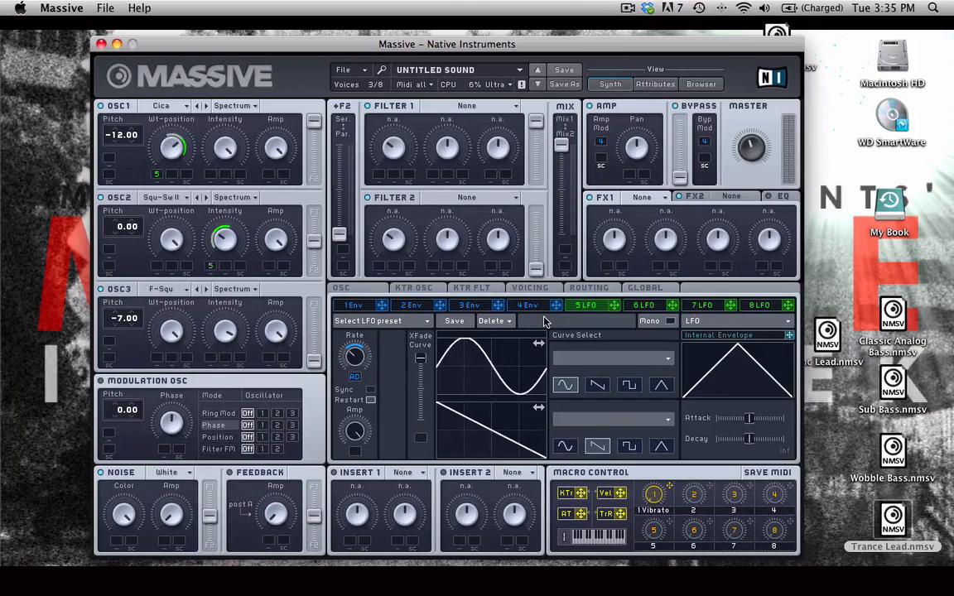
Assign envelope 1 to oscillator 2's pitch with an amount of 0.67 and lengthen the envelope's attack.
{"action": "left_click", "coordinate": [355, 305]}
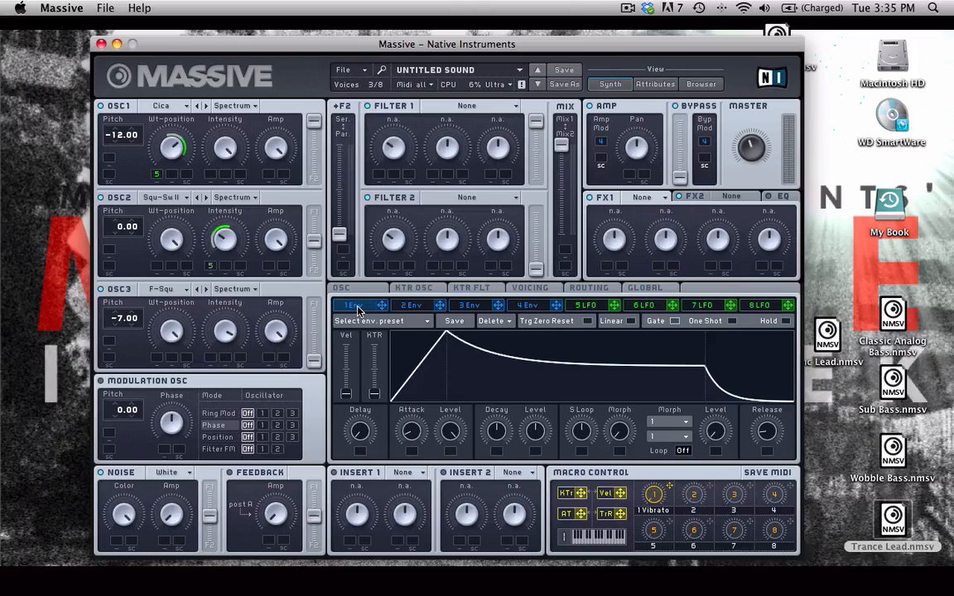
{"action": "left_click_drag", "start_coordinate": [383, 309], "coordinate": [110, 249]}
{"action": "left_click_drag", "start_coordinate": [135, 251], "coordinate": [149, 266]}
{"action": "left_click_drag", "start_coordinate": [402, 436], "coordinate": [422, 421]}
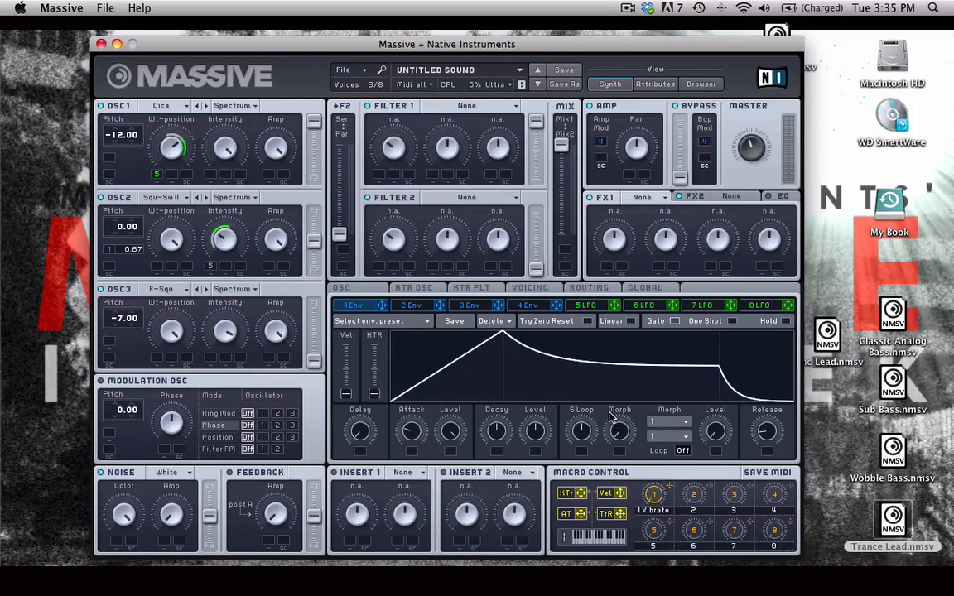
Reshape envelope 1 with a lower decay level and longer attack, decay and release, and set oscillator 2's pitch modulation to 0.80.
{"action": "mouse_move", "coordinate": [534, 432]}
{"action": "left_mouse_down"}
{"action": "mouse_move", "coordinate": [534, 470]}
{"action": "mouse_move", "coordinate": [532, 438]}
{"action": "left_mouse_up"}
{"action": "left_click_drag", "start_coordinate": [504, 431], "coordinate": [504, 421]}
{"action": "left_click_drag", "start_coordinate": [762, 429], "coordinate": [763, 430]}
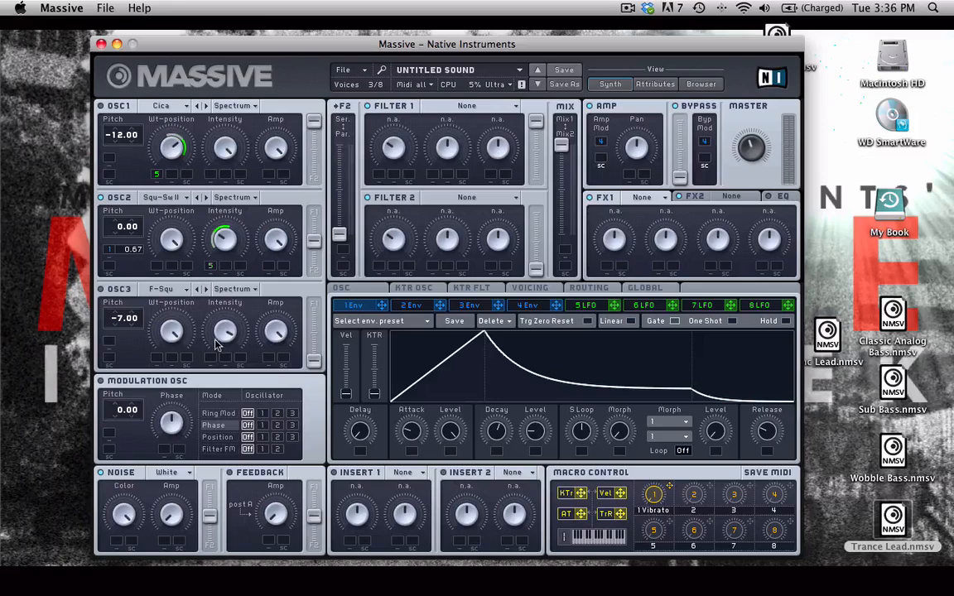
{"action": "left_click_drag", "start_coordinate": [410, 429], "coordinate": [409, 420]}
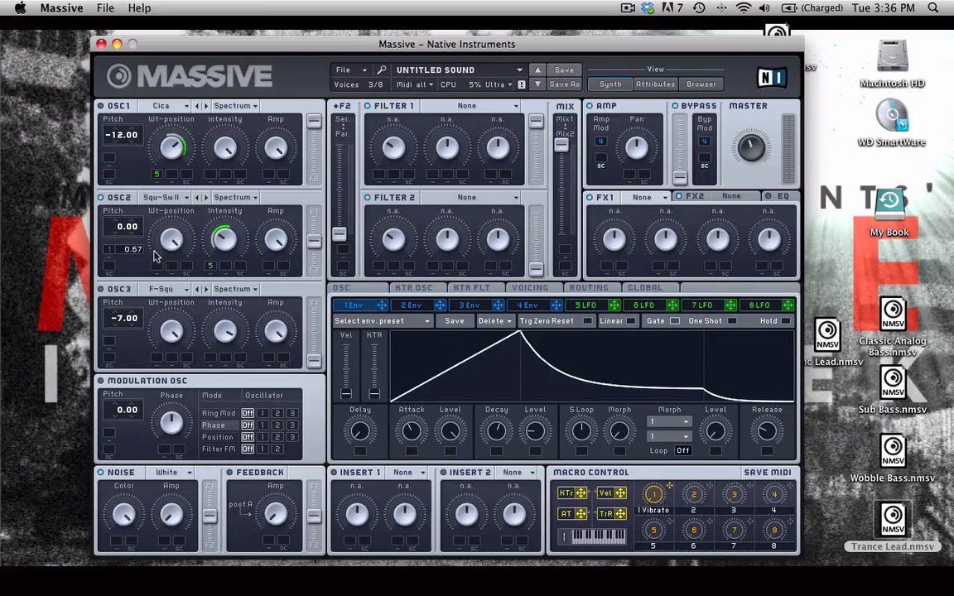
{"action": "left_click_drag", "start_coordinate": [137, 247], "coordinate": [137, 230]}
{"action": "left_click_drag", "start_coordinate": [412, 427], "coordinate": [417, 414]}
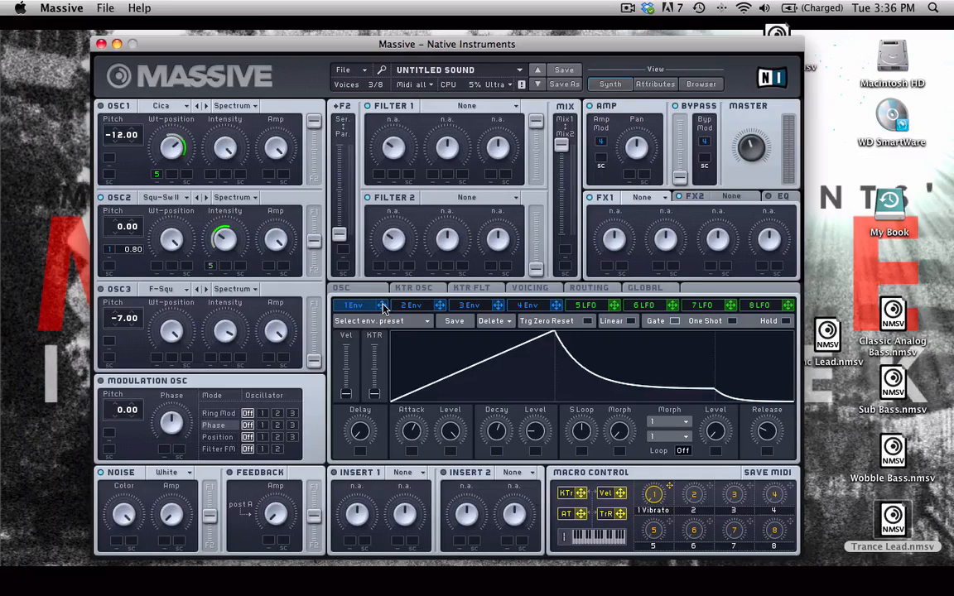
Assign envelope 1 to oscillator 3's pitch with a modulation amount of -6.34.
{"action": "left_click_drag", "start_coordinate": [382, 308], "coordinate": [111, 342]}
{"action": "left_click_drag", "start_coordinate": [122, 346], "coordinate": [129, 352]}
{"action": "mouse_move", "coordinate": [140, 354]}
{"action": "left_mouse_down"}
{"action": "mouse_move", "coordinate": [129, 318]}
{"action": "mouse_move", "coordinate": [139, 352]}
{"action": "mouse_move", "coordinate": [139, 343]}
{"action": "left_mouse_up"}
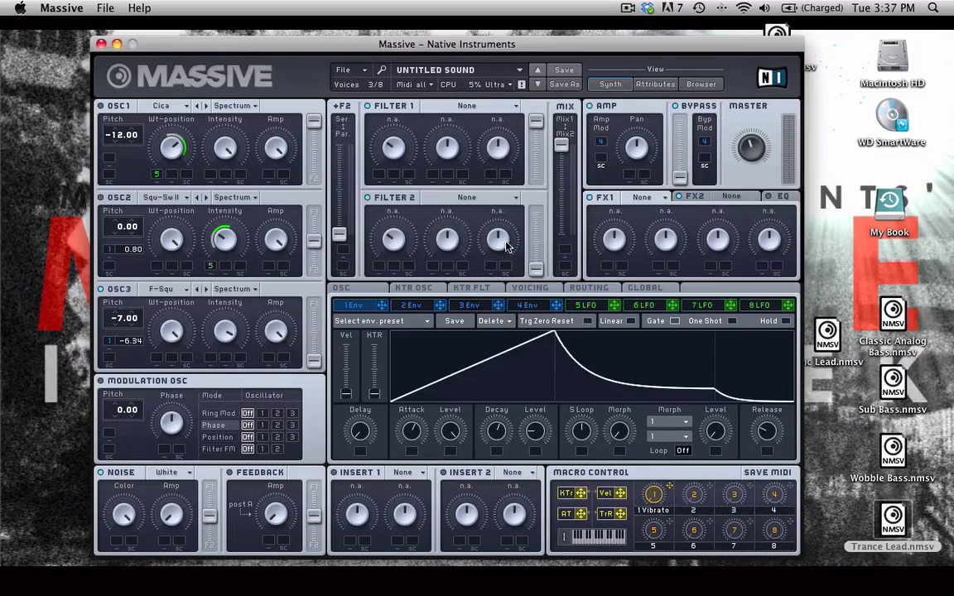
Raise Filter 2's output level to maximum and sweep the filter mix to Mix 2 and back to Mix 1.
{"action": "left_click_drag", "start_coordinate": [537, 269], "coordinate": [536, 213]}
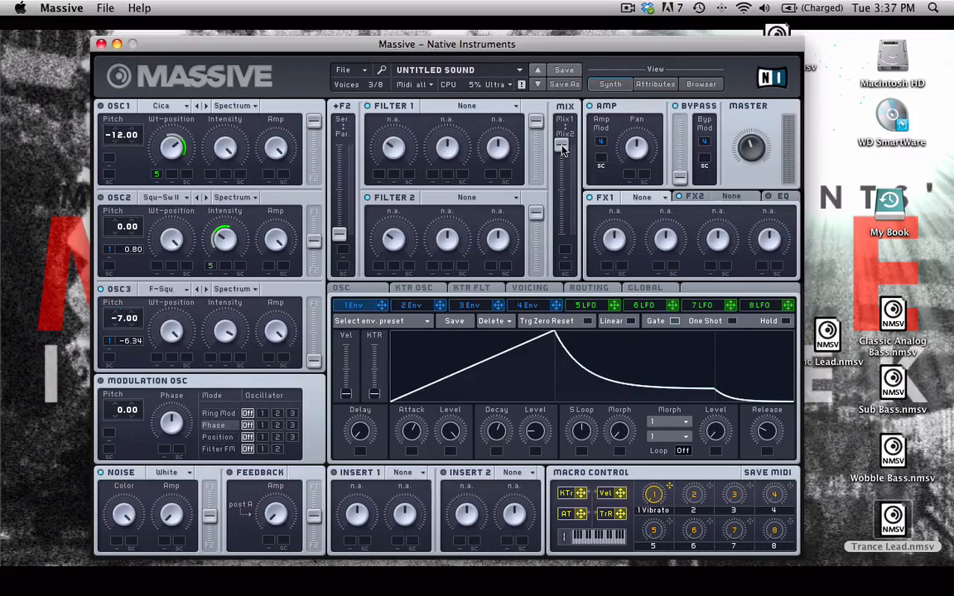
{"action": "left_click_drag", "start_coordinate": [561, 148], "coordinate": [564, 284]}
{"action": "left_click_drag", "start_coordinate": [562, 238], "coordinate": [563, 146]}
Set Filter 1 to Lowpass 4 and increase its resonance.
{"action": "left_click", "coordinate": [462, 108]}
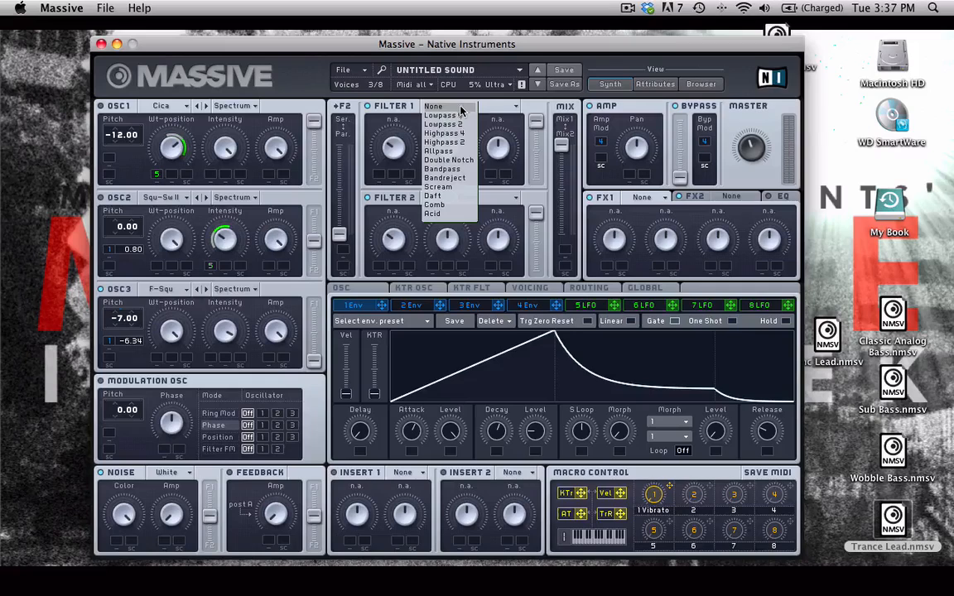
{"action": "left_click", "coordinate": [465, 117]}
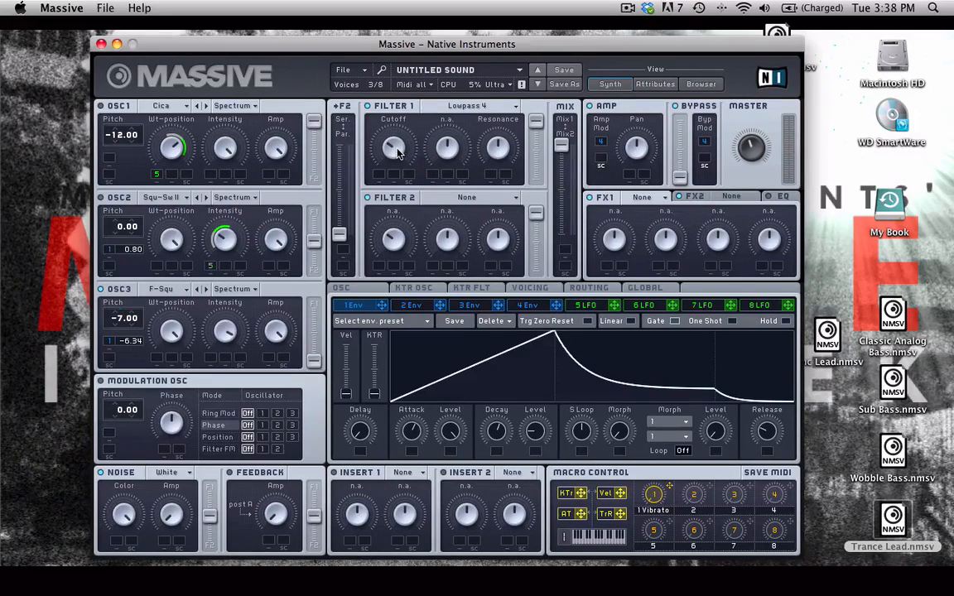
{"action": "mouse_move", "coordinate": [498, 146]}
{"action": "left_mouse_down"}
{"action": "mouse_move", "coordinate": [498, 130]}
{"action": "mouse_move", "coordinate": [501, 150]}
{"action": "left_mouse_up"}
Assign envelope 2 to the filter mix with a modulation range reaching down from Mix 1.
{"action": "left_click_drag", "start_coordinate": [440, 309], "coordinate": [565, 254]}
{"action": "left_click_drag", "start_coordinate": [564, 250], "coordinate": [560, 203]}
{"action": "left_click_drag", "start_coordinate": [566, 255], "coordinate": [566, 240]}
{"action": "left_click_drag", "start_coordinate": [560, 151], "coordinate": [562, 177]}
Lengthen envelope 2's attack and decay, lower its decay level, and extend its modulation range on the filter mix.
{"action": "left_click", "coordinate": [411, 305]}
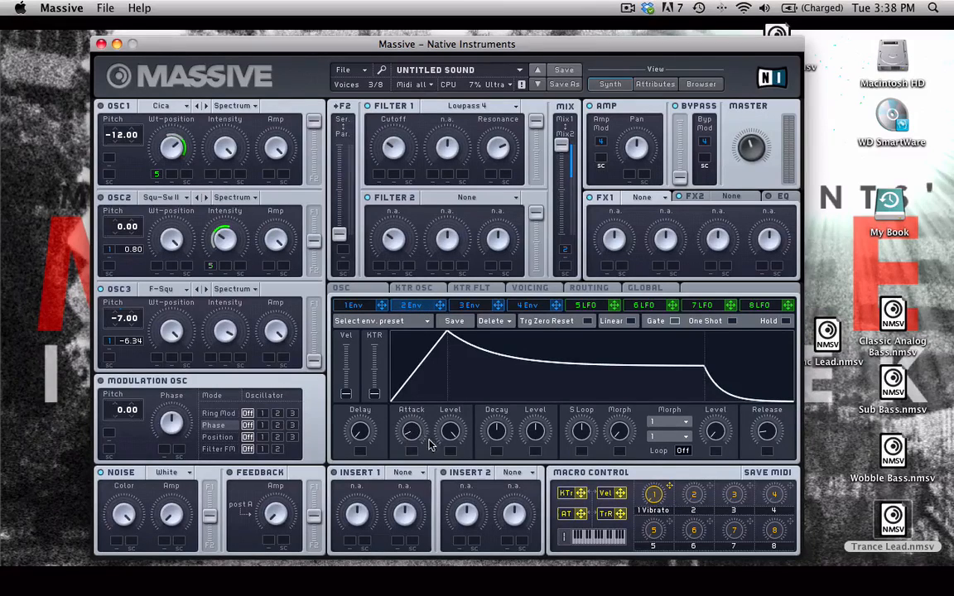
{"action": "left_click_drag", "start_coordinate": [406, 434], "coordinate": [413, 427]}
{"action": "mouse_move", "coordinate": [496, 431]}
{"action": "left_mouse_down"}
{"action": "mouse_move", "coordinate": [495, 411]}
{"action": "mouse_move", "coordinate": [532, 437]}
{"action": "mouse_move", "coordinate": [532, 461]}
{"action": "mouse_move", "coordinate": [532, 430]}
{"action": "mouse_move", "coordinate": [500, 428]}
{"action": "left_mouse_up"}
{"action": "left_click_drag", "start_coordinate": [411, 430], "coordinate": [411, 389]}
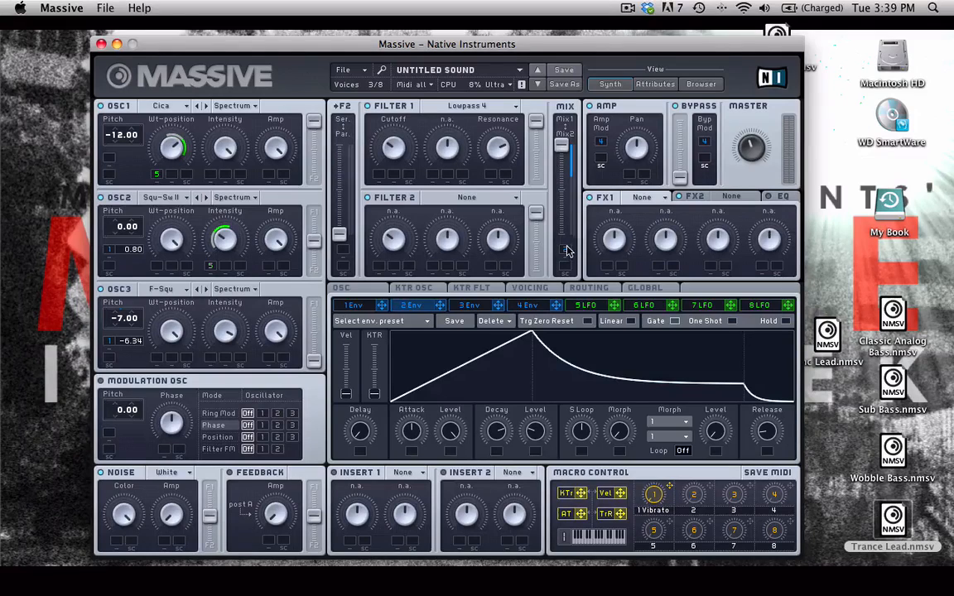
{"action": "left_click_drag", "start_coordinate": [567, 251], "coordinate": [567, 257]}
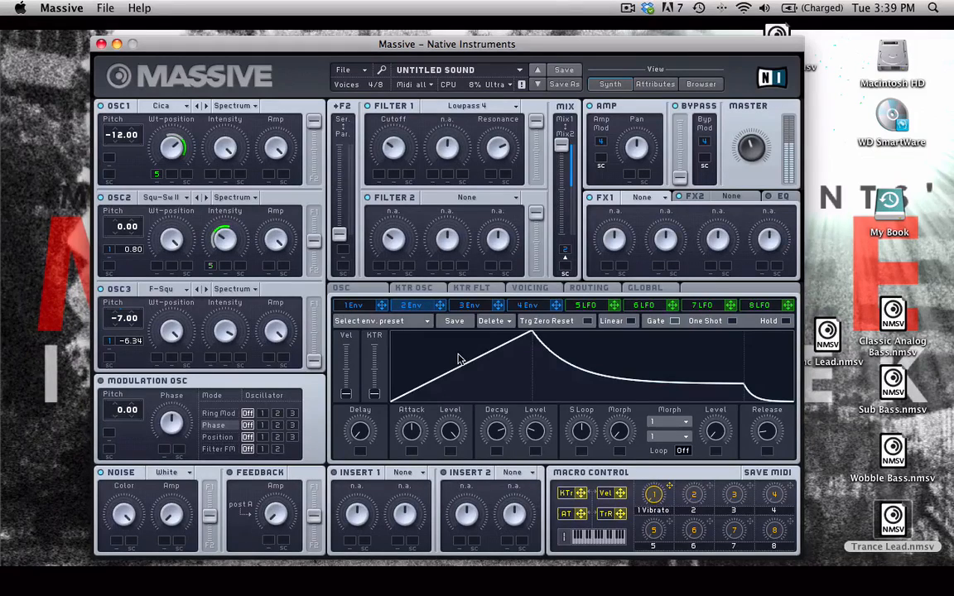
Apply phase modulation to oscillator 2 with a raised phase amount and a modulation oscillator pitch of 0.14.
{"action": "left_click", "coordinate": [275, 427]}
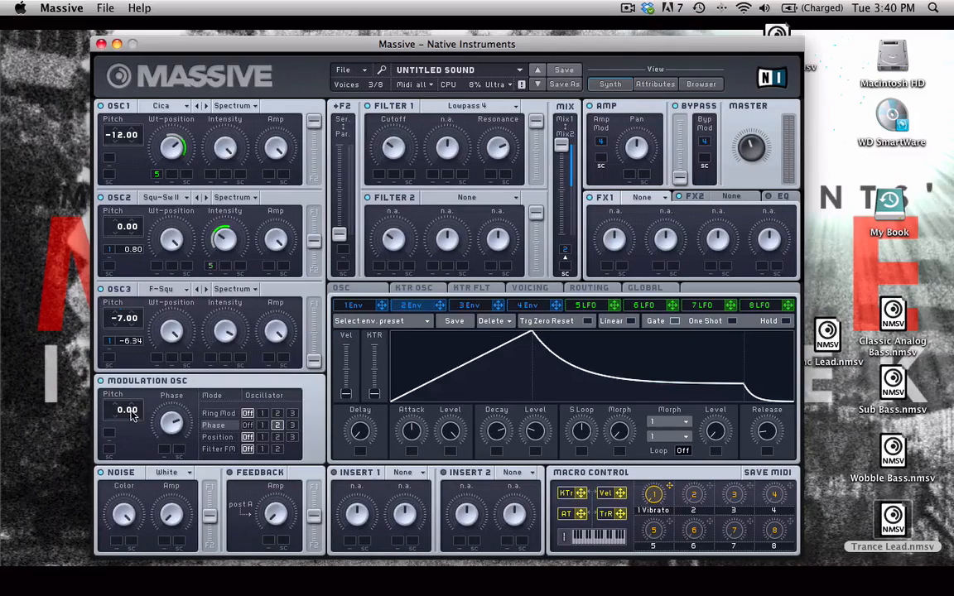
{"action": "left_click_drag", "start_coordinate": [130, 417], "coordinate": [138, 416]}
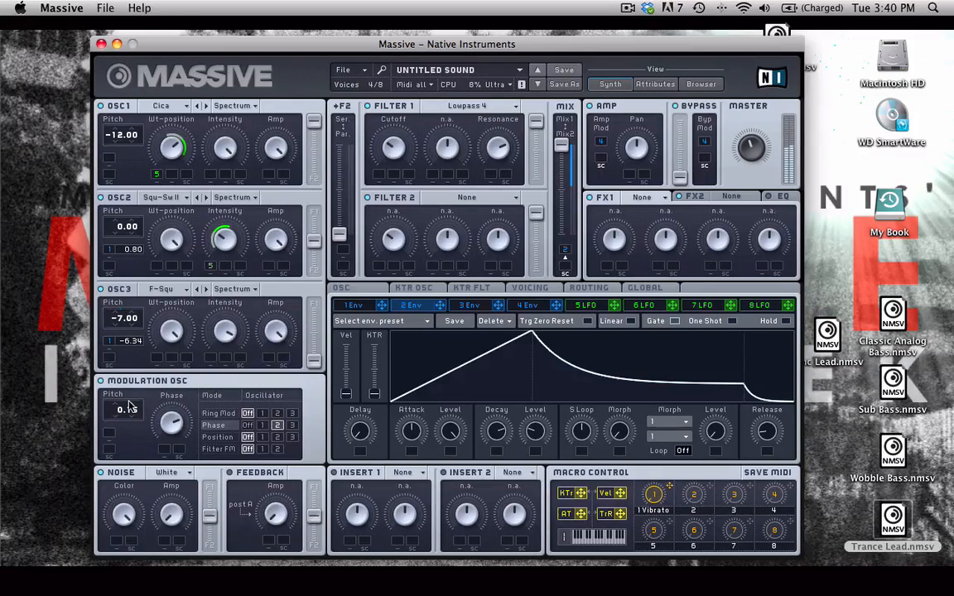
{"action": "left_click_drag", "start_coordinate": [128, 401], "coordinate": [128, 404]}
Load Sample & Hold into Insert 1 and route that insert just before Amp/Pan.
{"action": "left_click", "coordinate": [406, 473]}
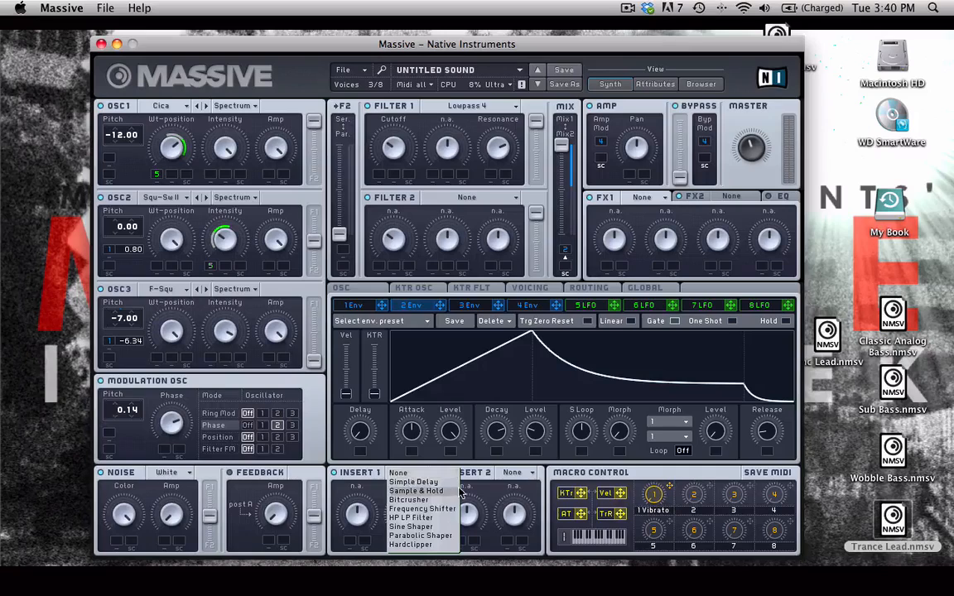
{"action": "left_click", "coordinate": [446, 492]}
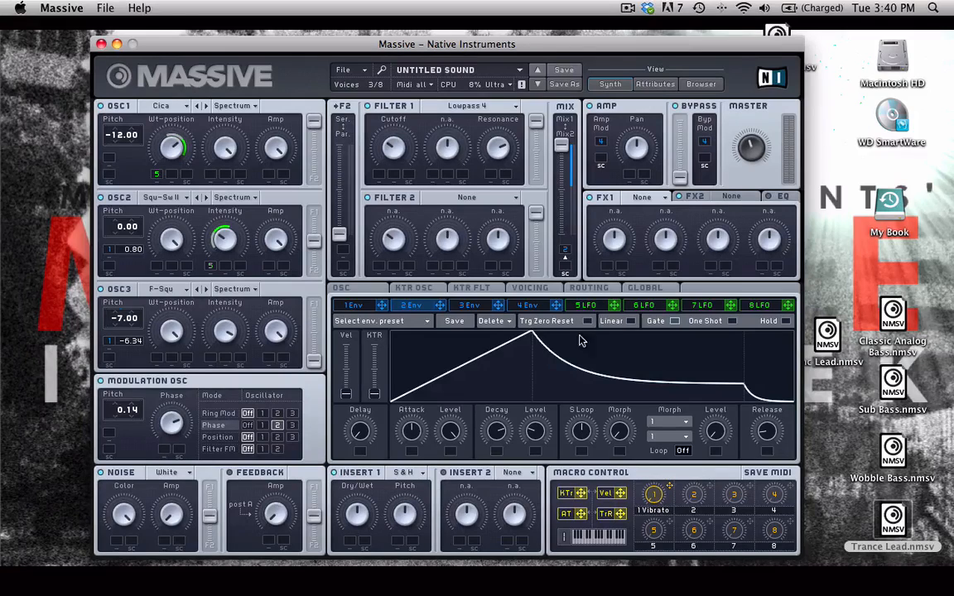
{"action": "left_click", "coordinate": [587, 289]}
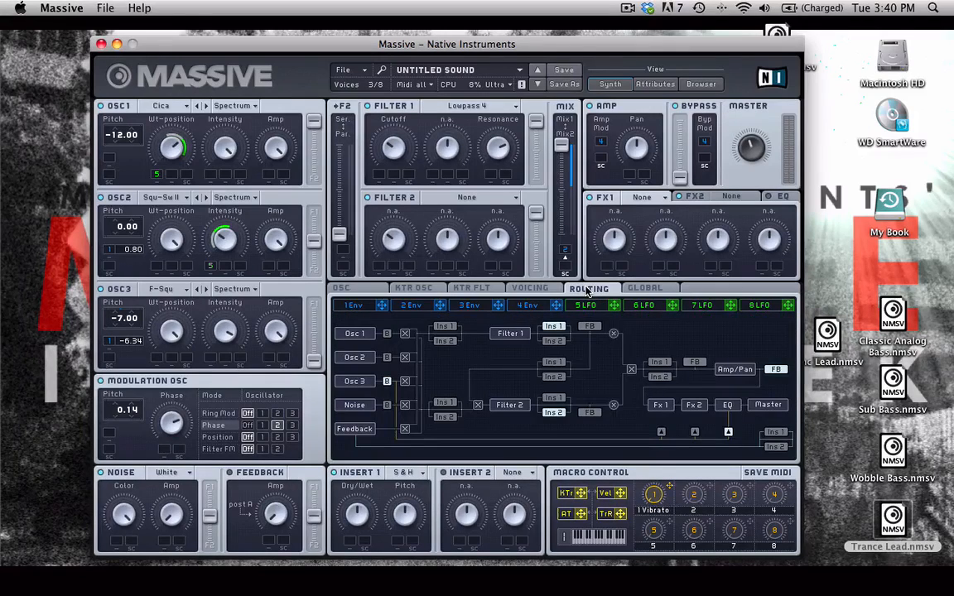
{"action": "left_click", "coordinate": [668, 364]}
Route Insert 2 after Filter 1 and load the Parabolic Shaper into it with low drive.
{"action": "left_click", "coordinate": [553, 341]}
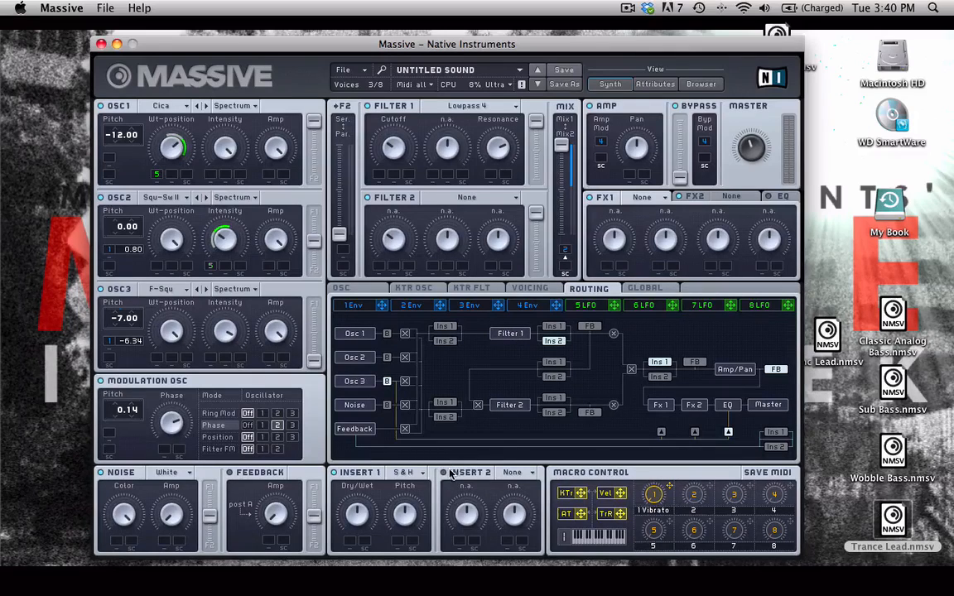
{"action": "left_click", "coordinate": [518, 473]}
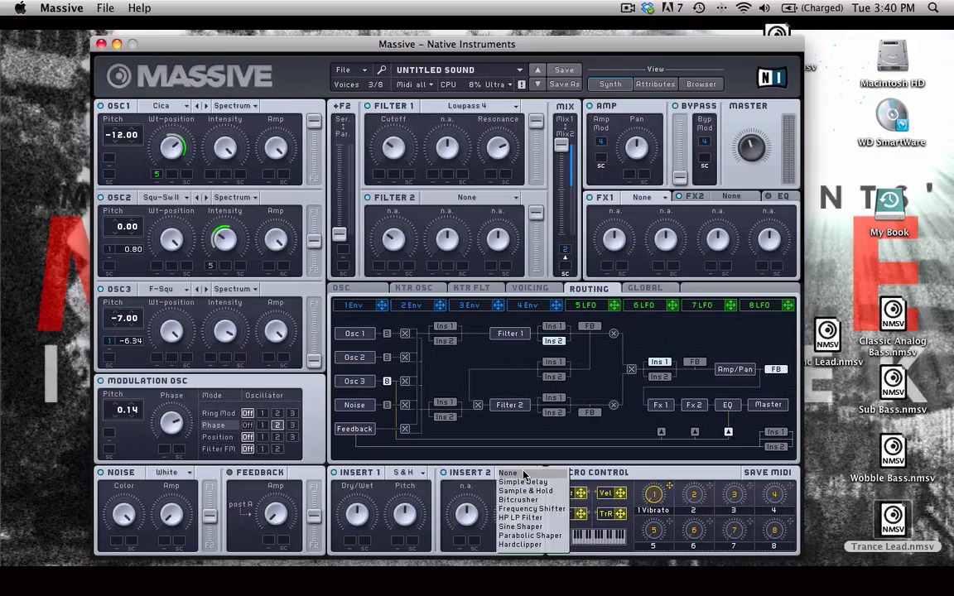
{"action": "left_click", "coordinate": [559, 537]}
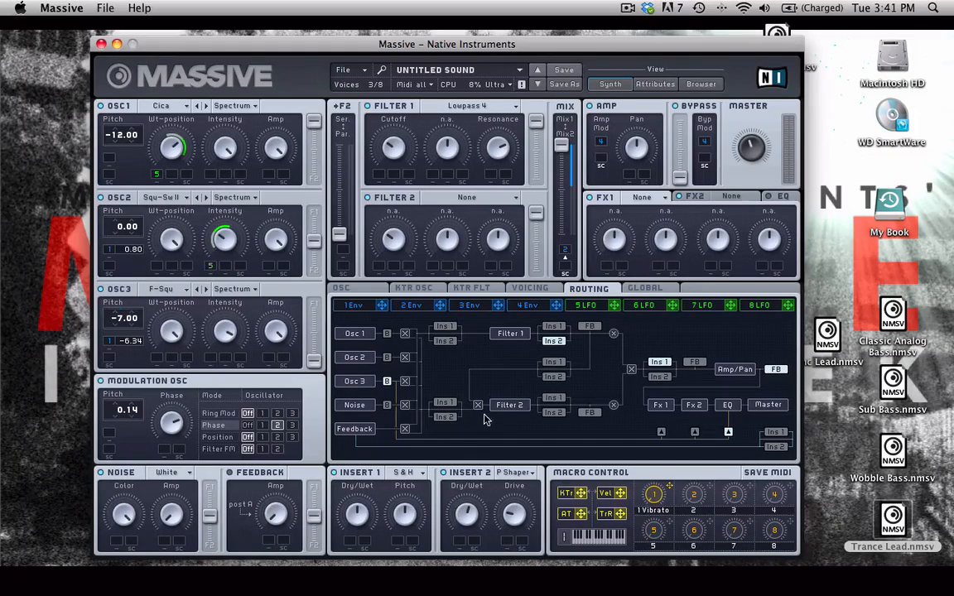
Load Reverb as the FX1 effect and Delay as the FX2 effect.
{"action": "left_click", "coordinate": [638, 197]}
{"action": "left_click", "coordinate": [655, 211]}
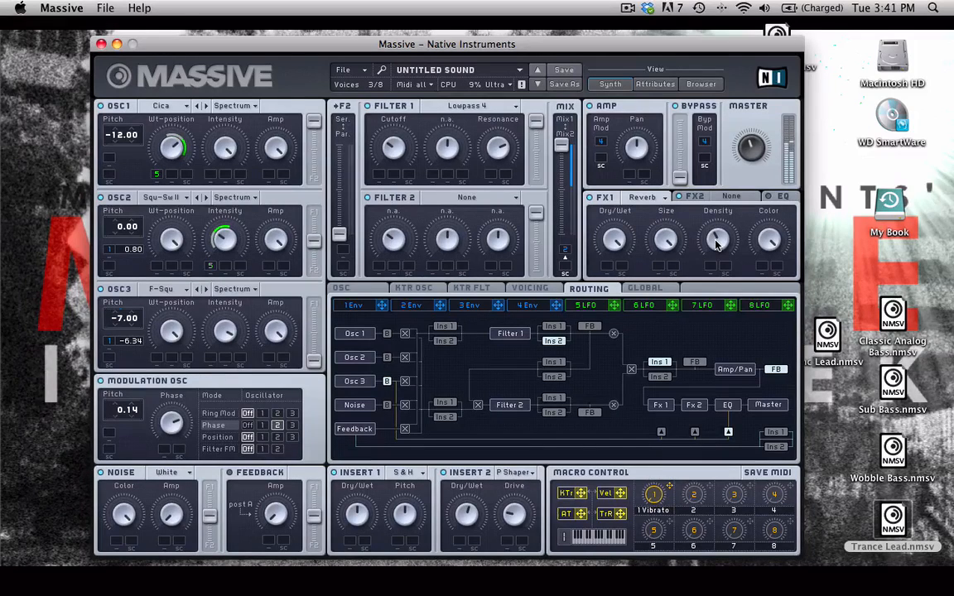
{"action": "left_click", "coordinate": [720, 197]}
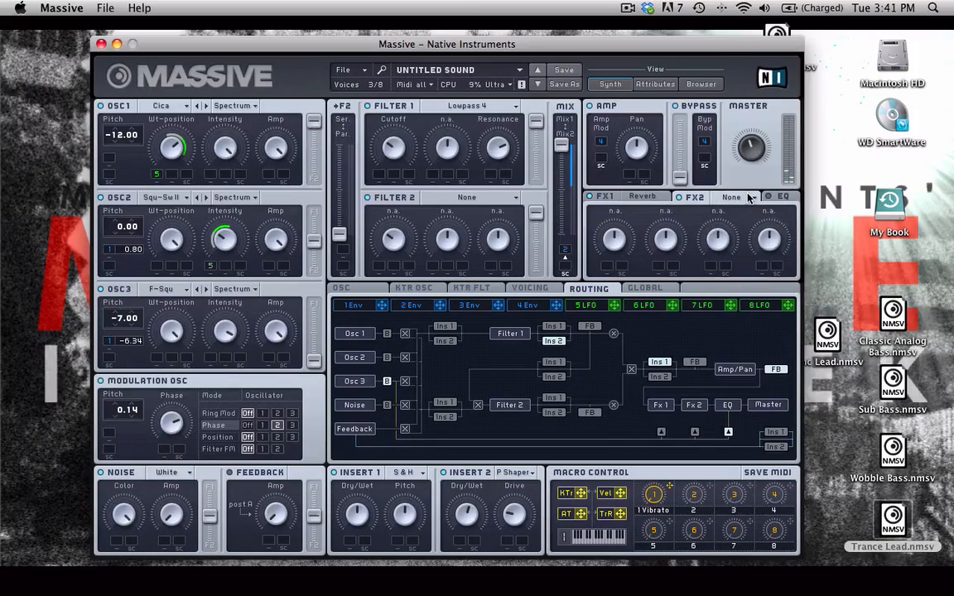
{"action": "left_click", "coordinate": [727, 198]}
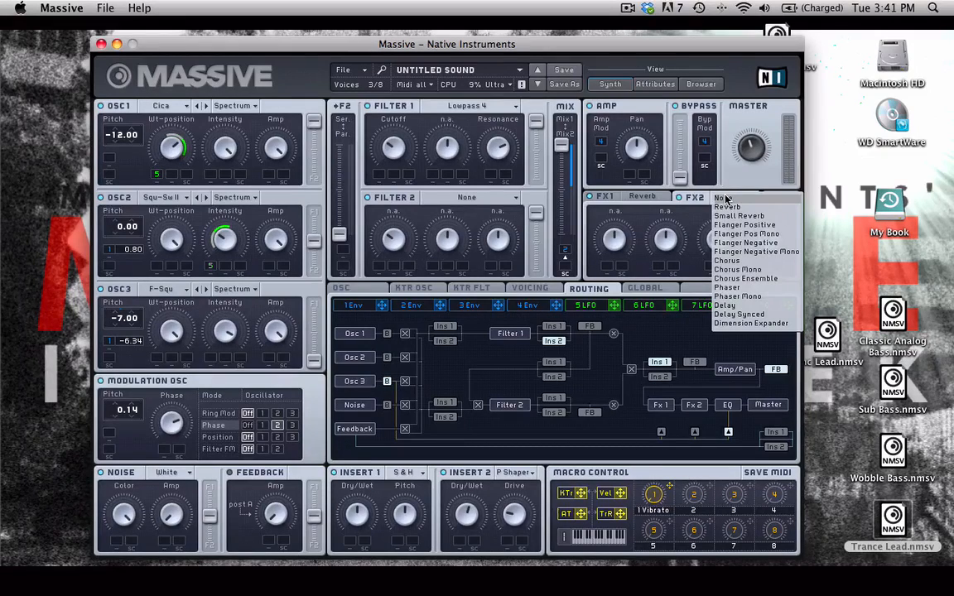
{"action": "left_click", "coordinate": [779, 305]}
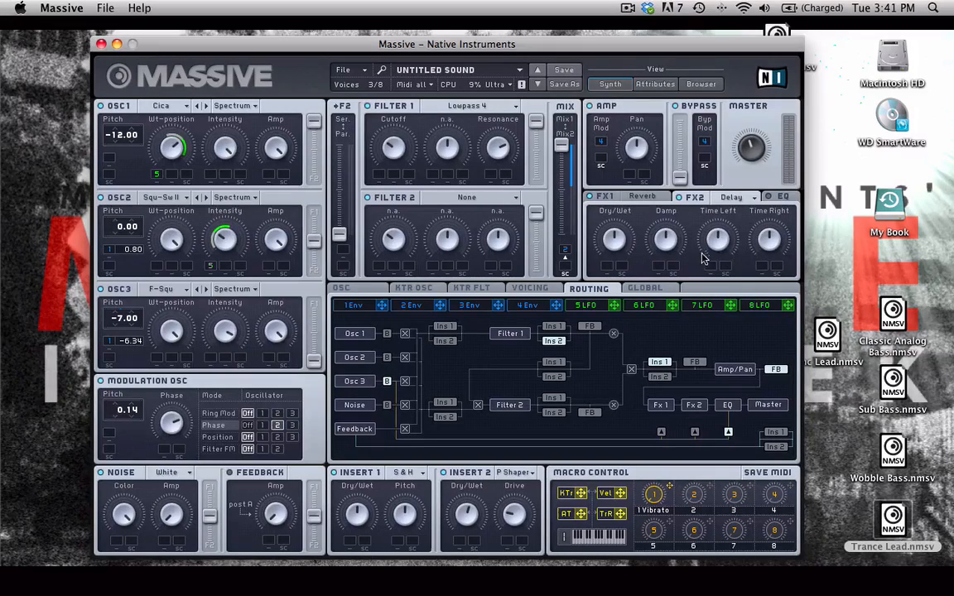